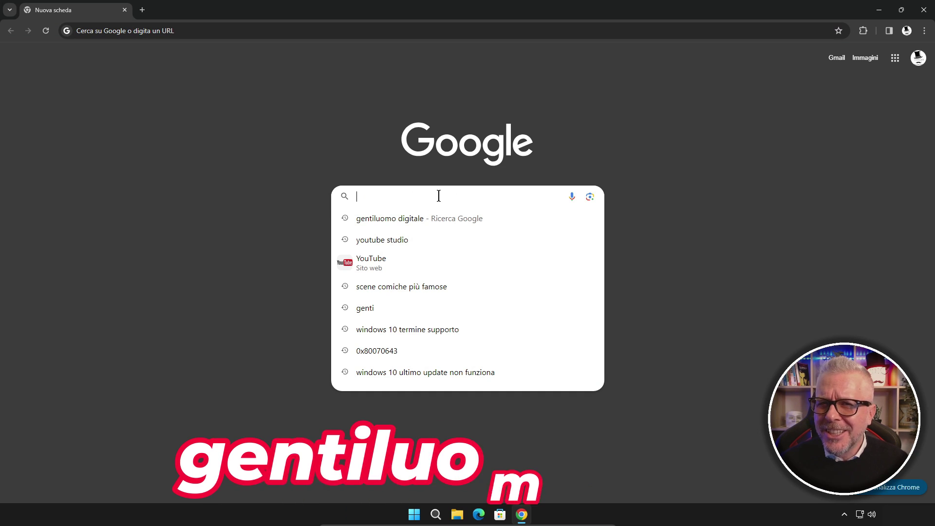
Step: Search Google for "gentiluomo digitale" and open the Downloads page of the Gentiluomo Digitale website
text(gentiluomo digitale)
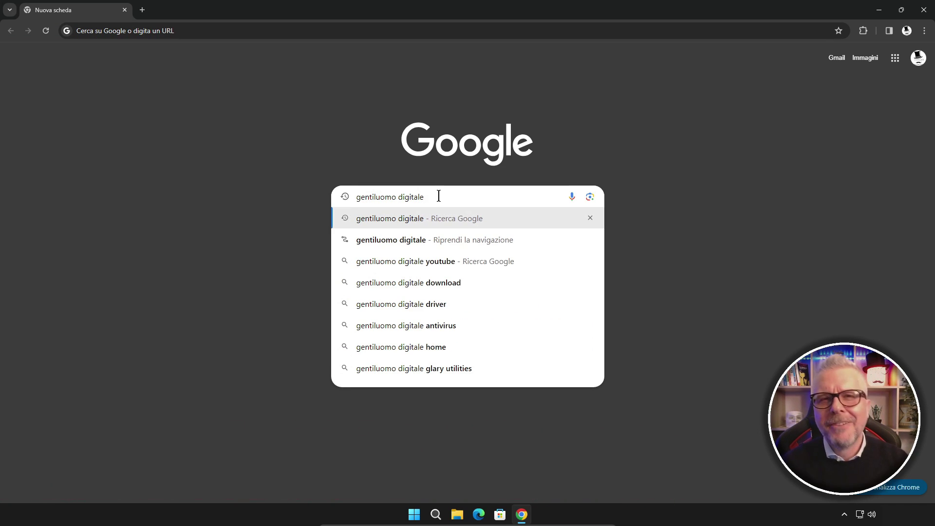
key(Return)
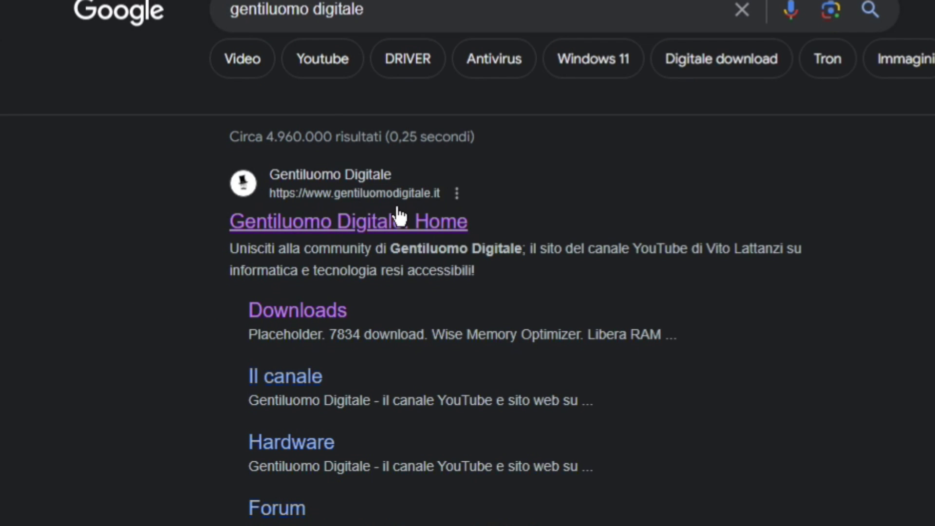
click(397, 228)
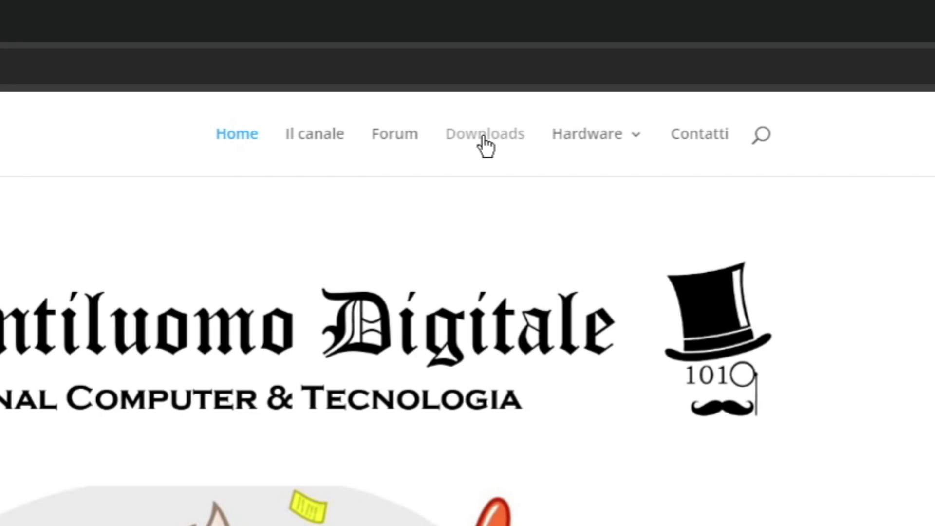
click(485, 139)
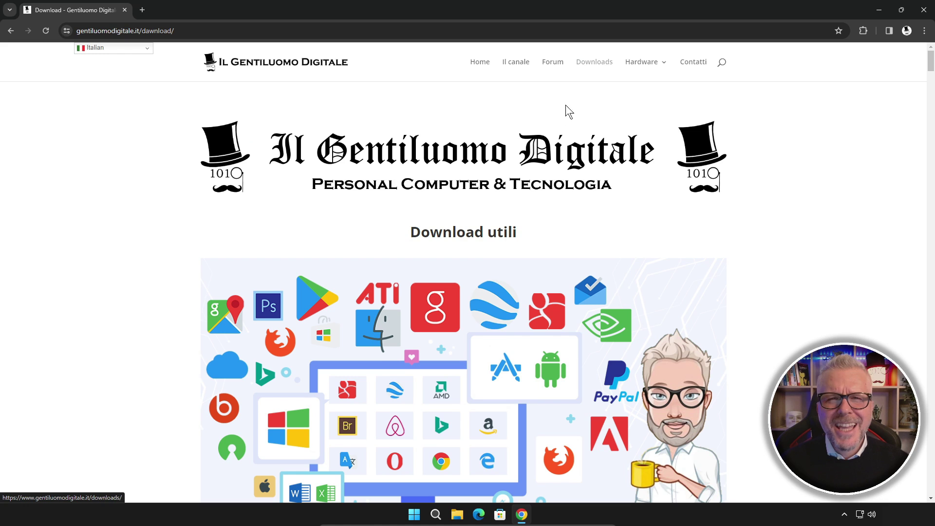
Step: Find the Pulover macro creator entry among the useful downloads and download MacroCreator-setup-2.zip
scroll(406, 281, down, 6)
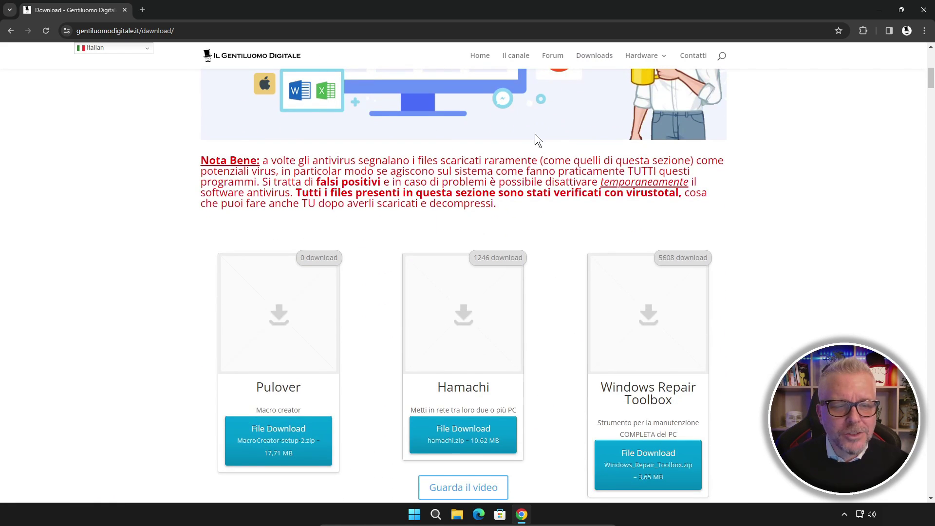
scroll(282, 372, down, 1)
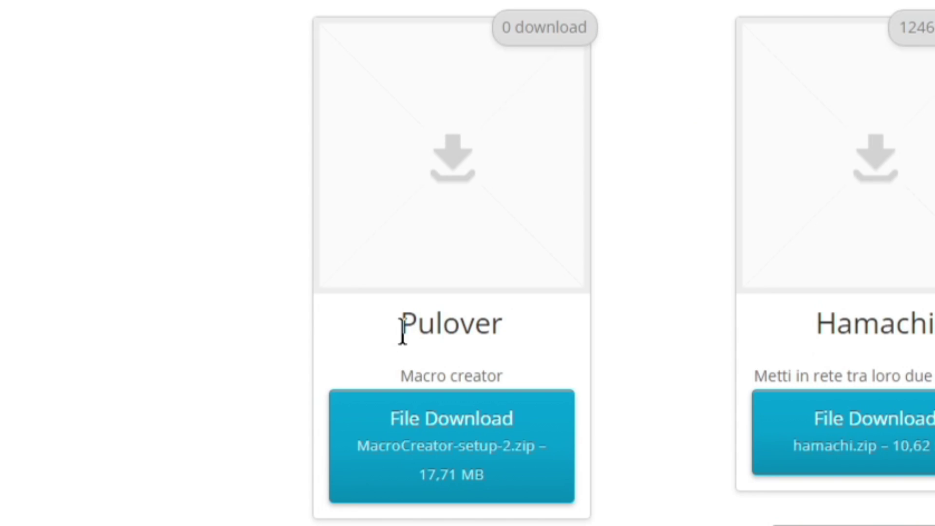
drag(255, 338, 308, 338)
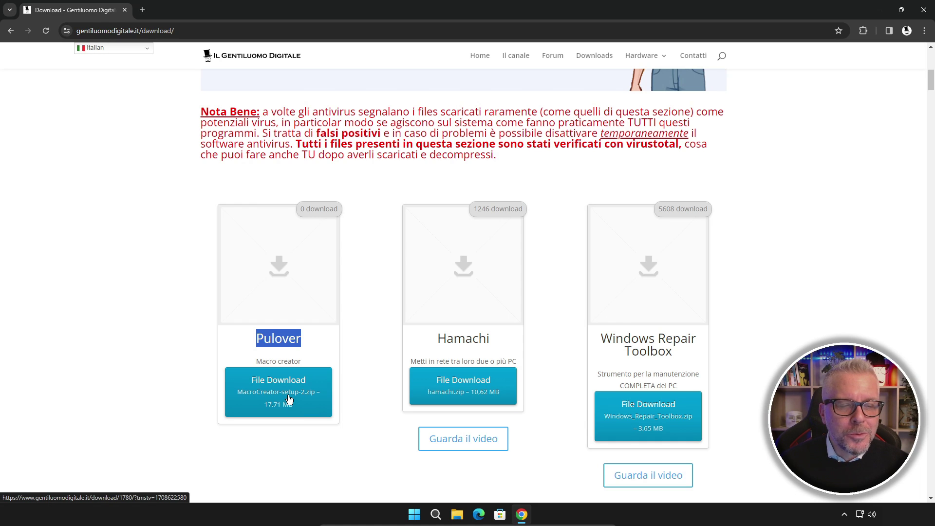
click(290, 399)
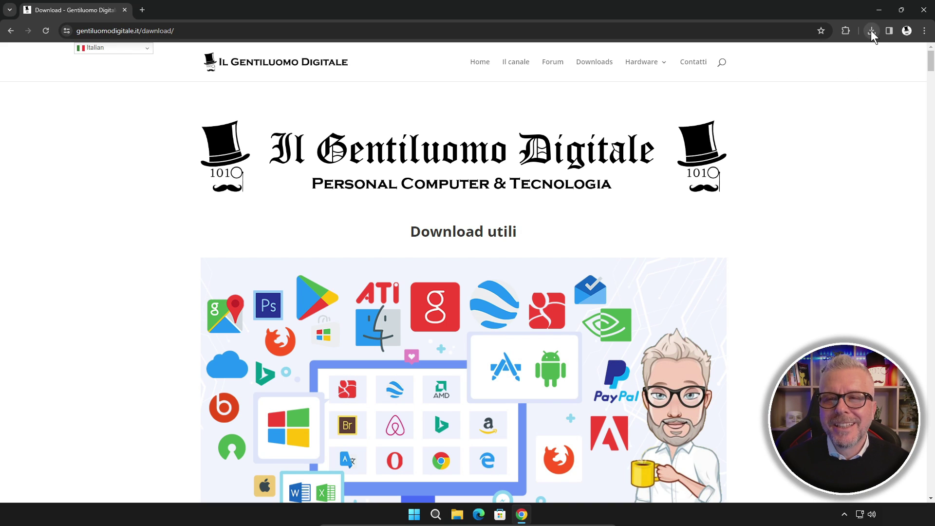
Step: Open the downloaded MacroCreator-setup-2.zip, close the browser and run MacroCreator-setup, allowing it to make changes to the device
click(872, 30)
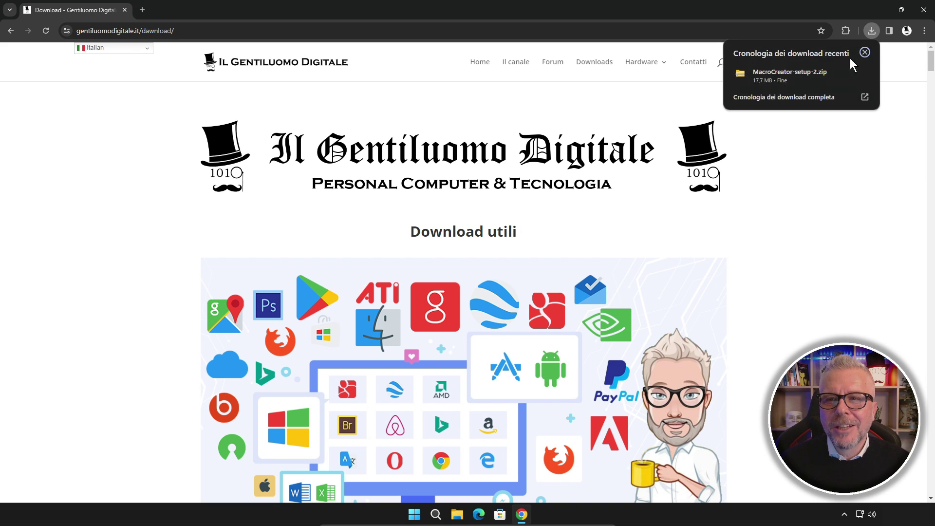
click(760, 78)
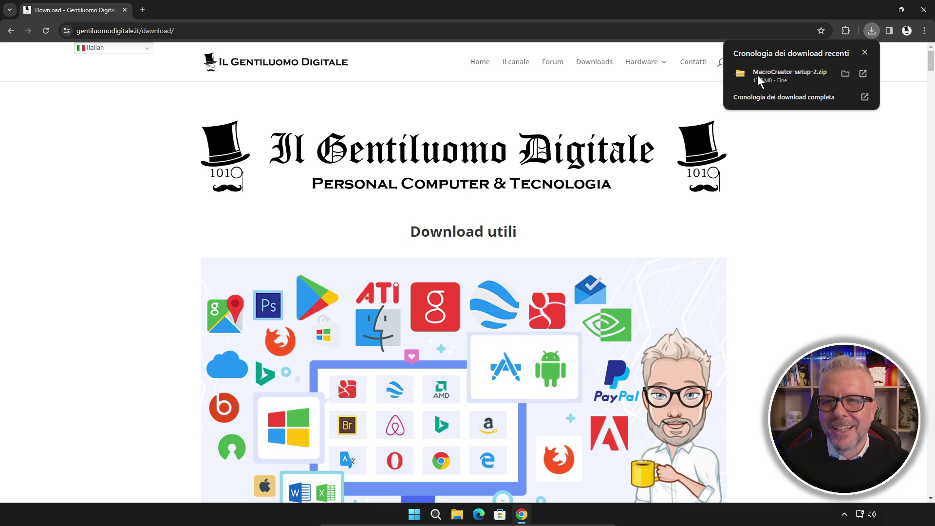
click(925, 10)
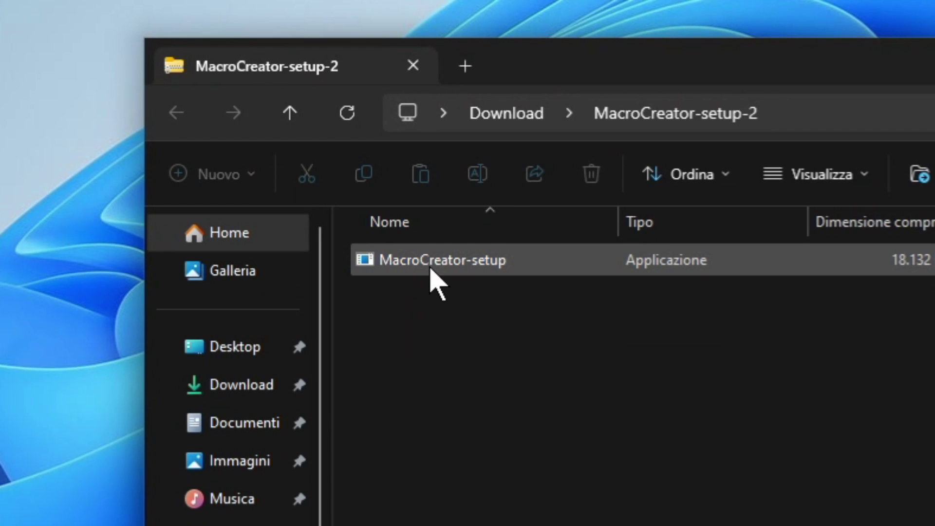
click(437, 282)
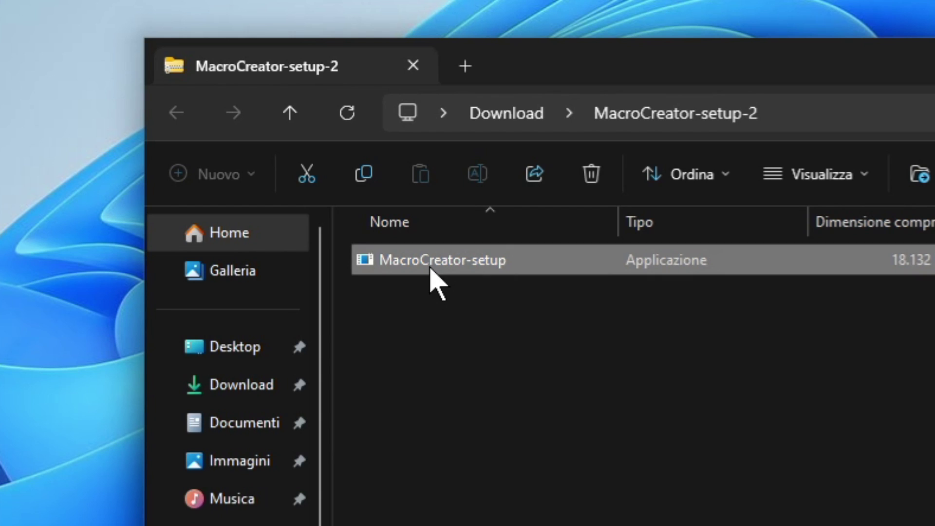
double_click(431, 267)
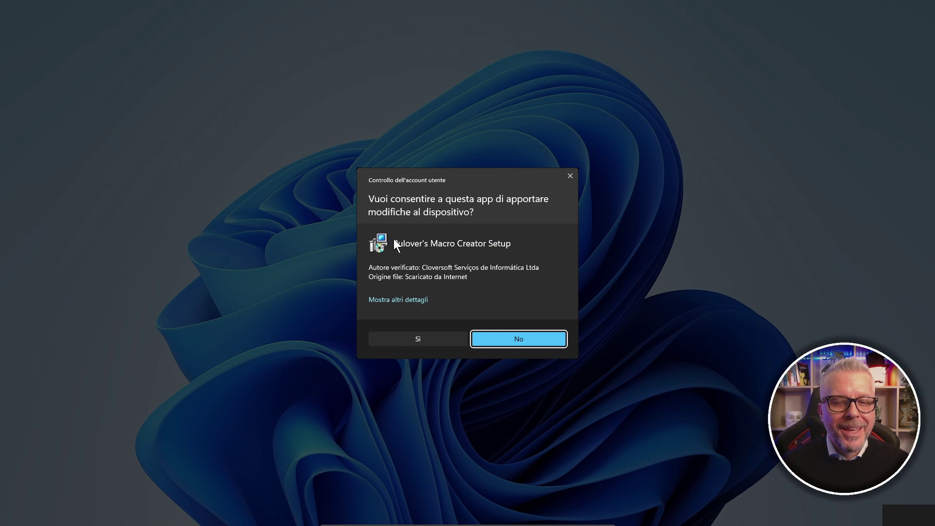
click(421, 338)
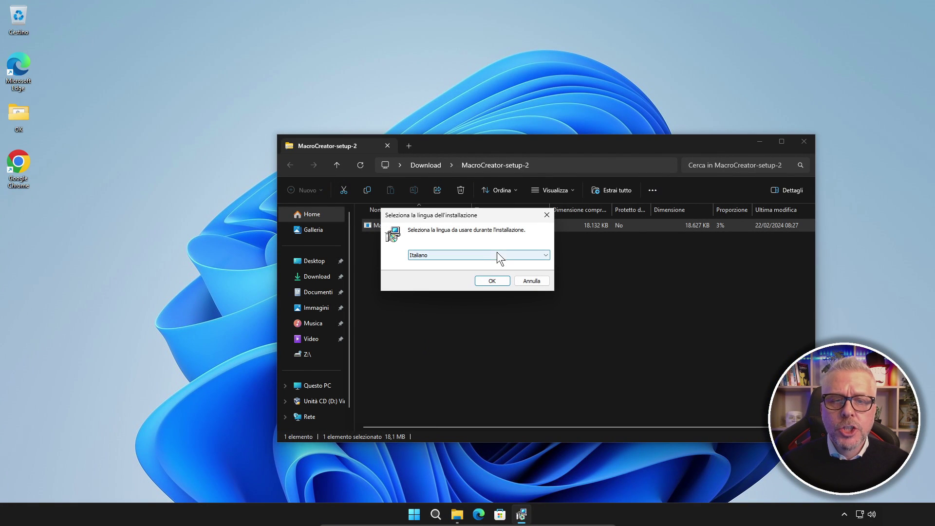
Step: Configure the installation in Italiano with the licence accepted, default folders and the 64-bit version, declining the Adaware Web Companion offer
click(491, 281)
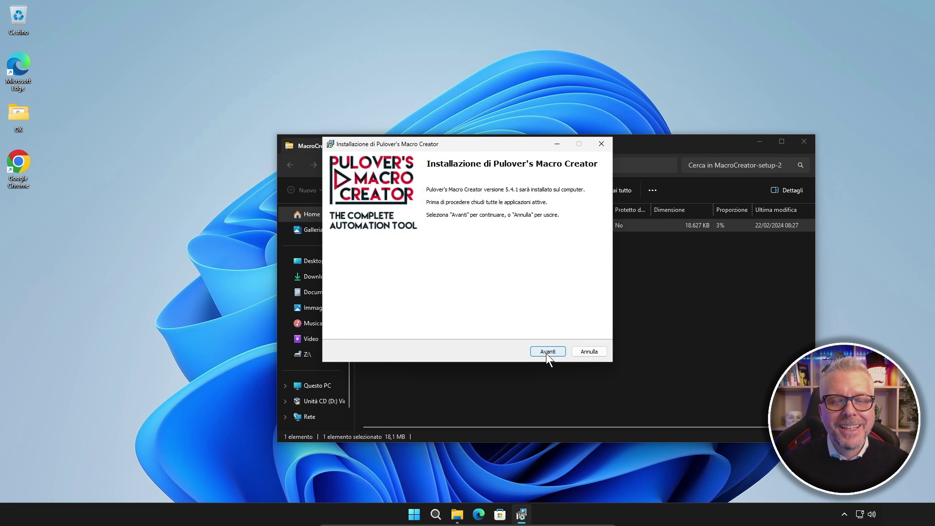
click(546, 352)
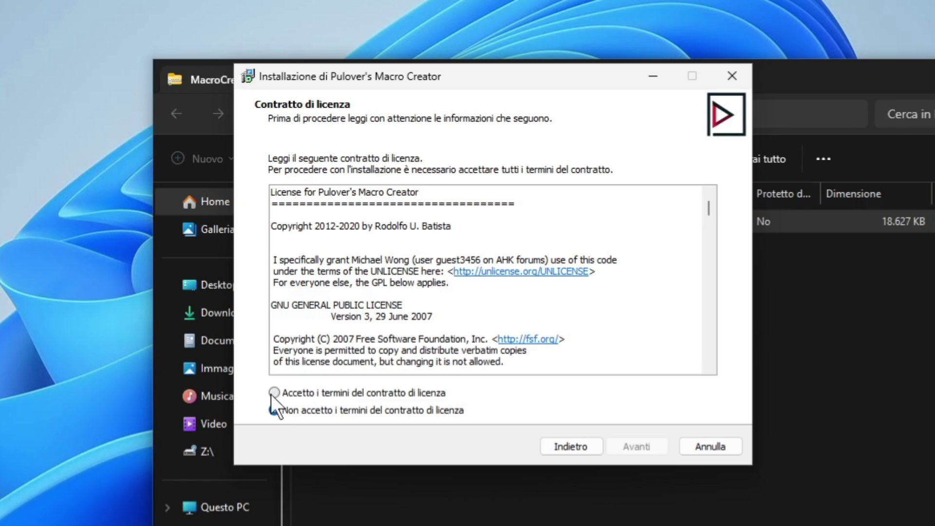
click(274, 393)
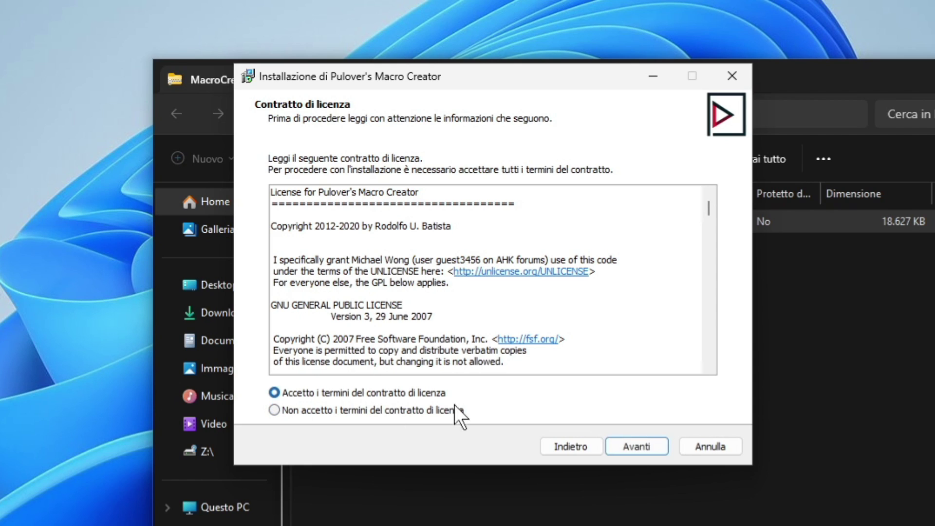
click(637, 449)
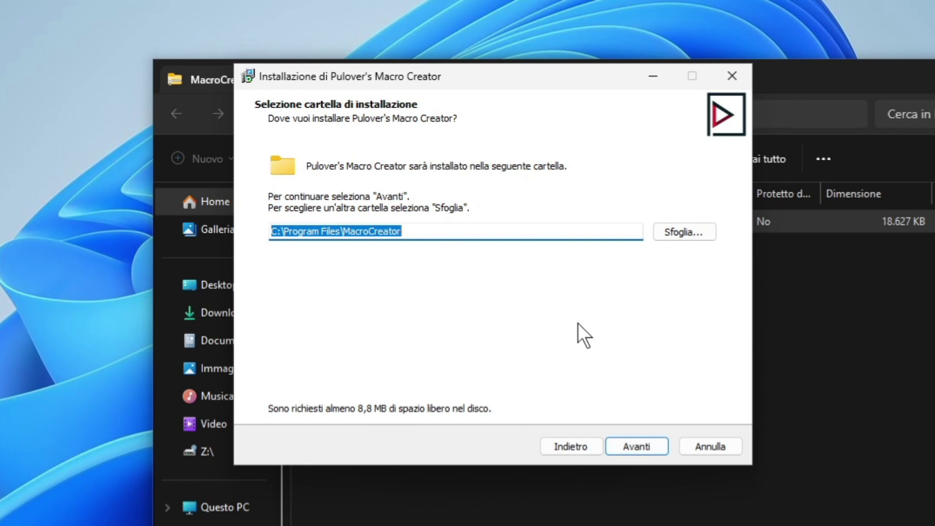
click(638, 445)
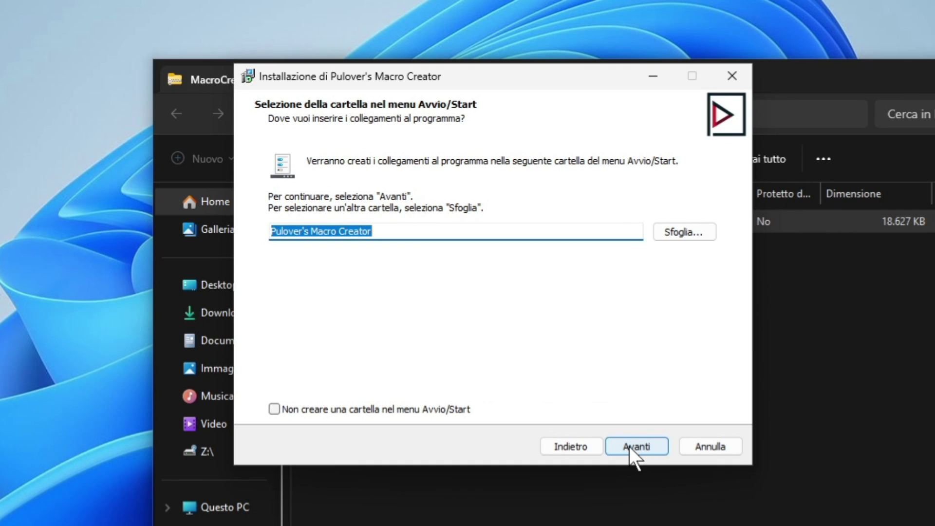
click(629, 446)
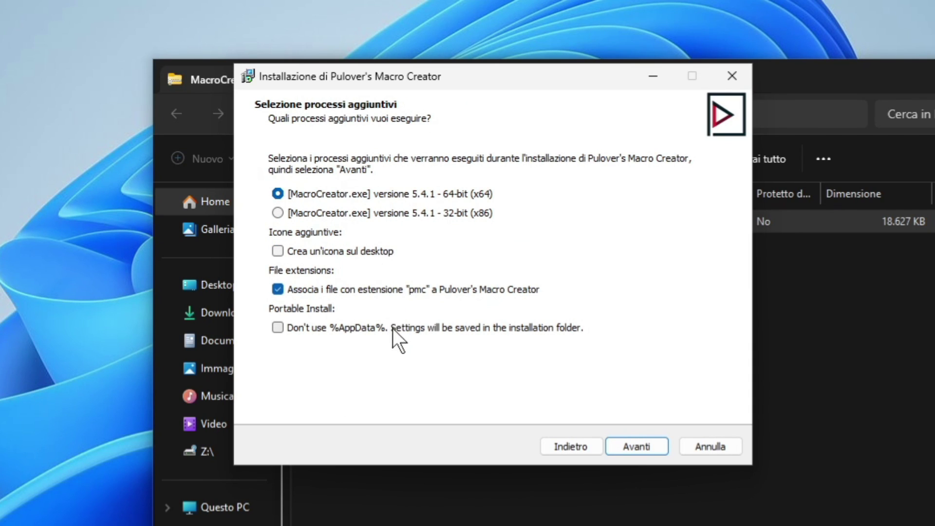
click(637, 447)
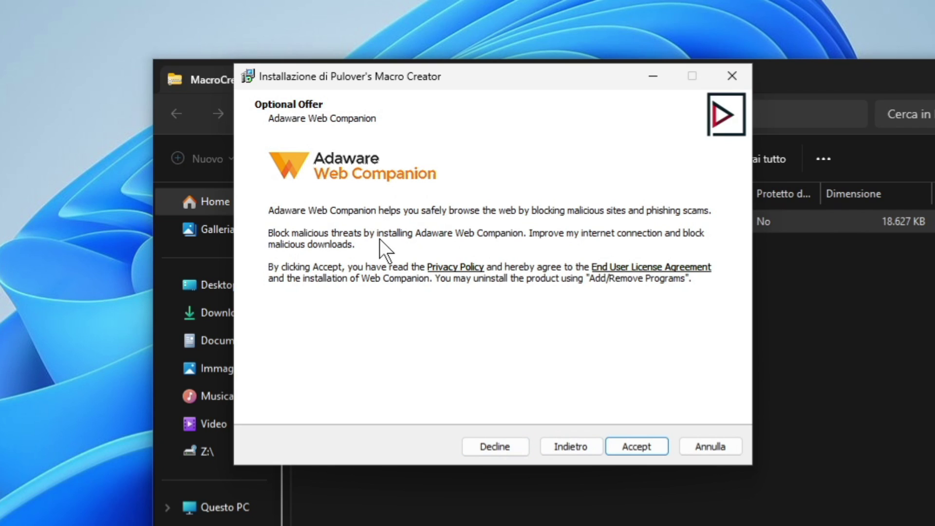
click(495, 446)
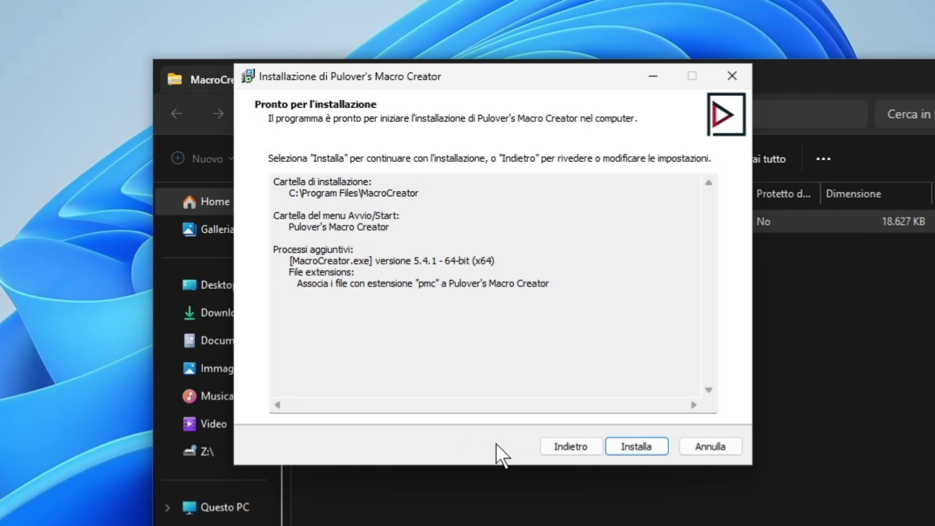
Step: Install and launch Pulover's Macro Creator, accepting the "Il Più Adatto" layout in Italian and closing the tips window
click(635, 448)
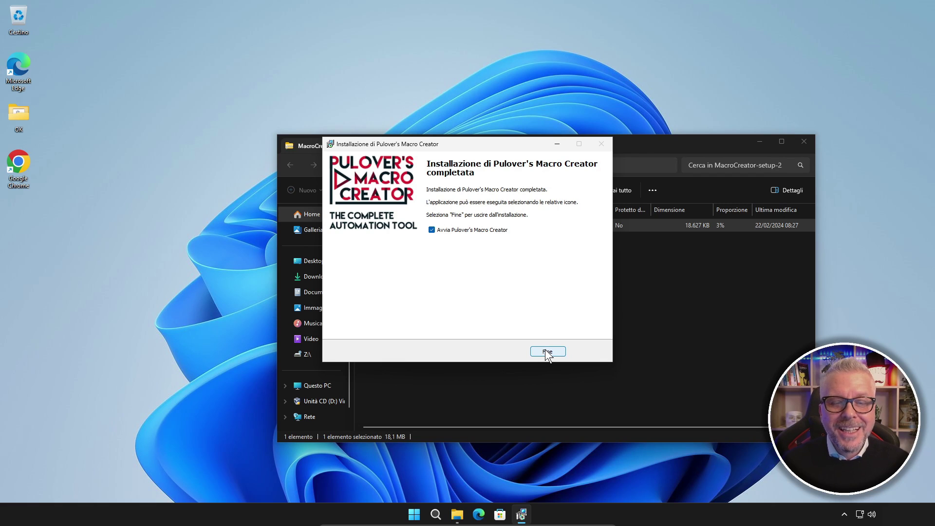
click(545, 351)
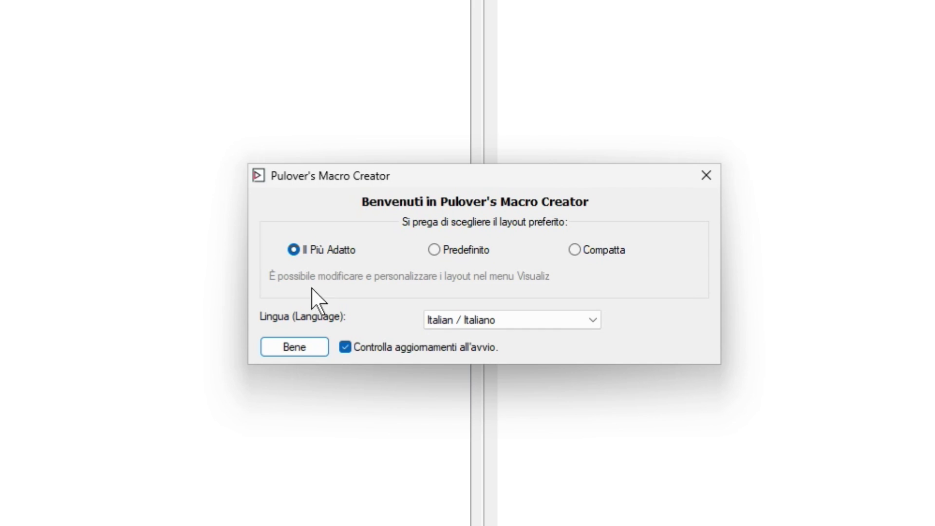
click(294, 348)
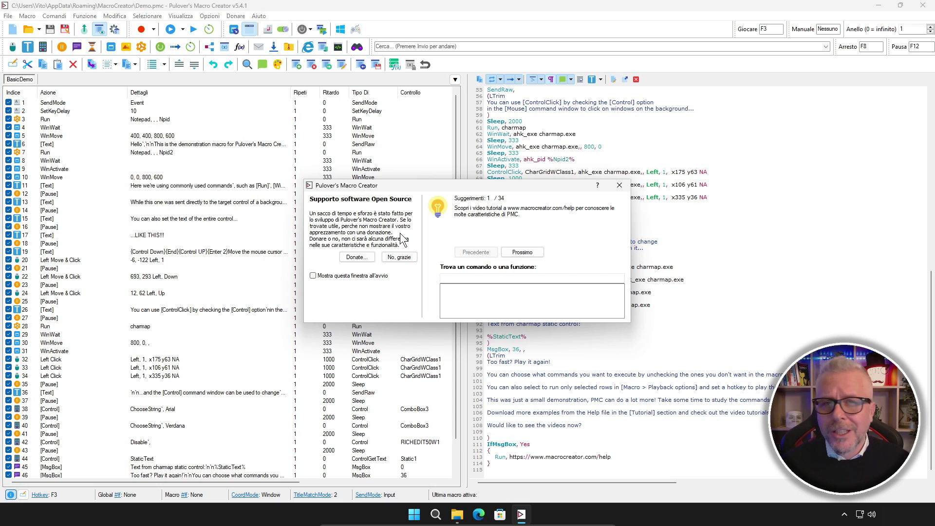
click(620, 186)
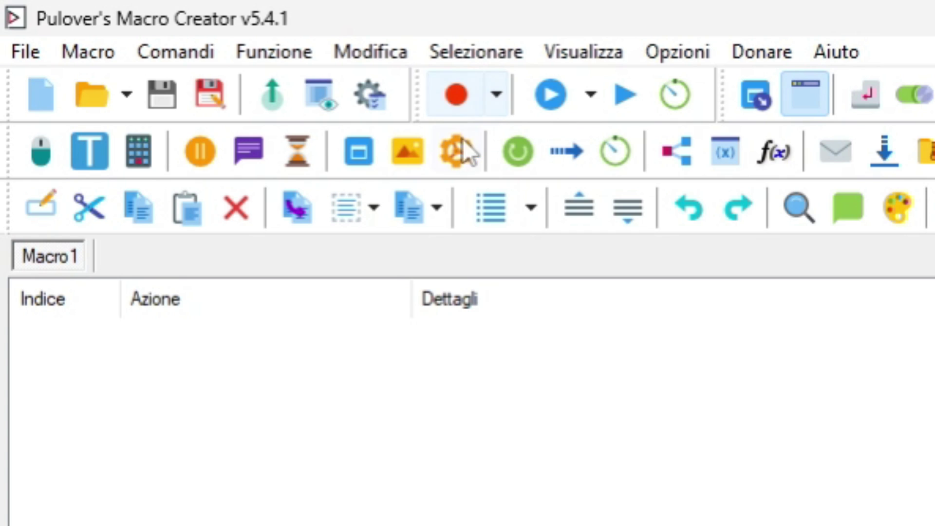
Step: Enter macro recording mode, dismiss the hotkey message and open Notepad by searching Windows for "notepad"
click(456, 98)
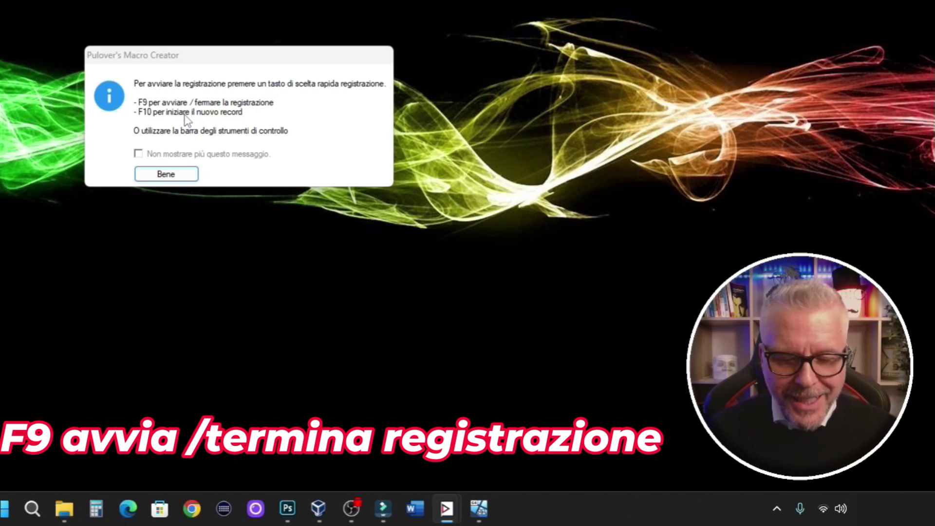
click(176, 174)
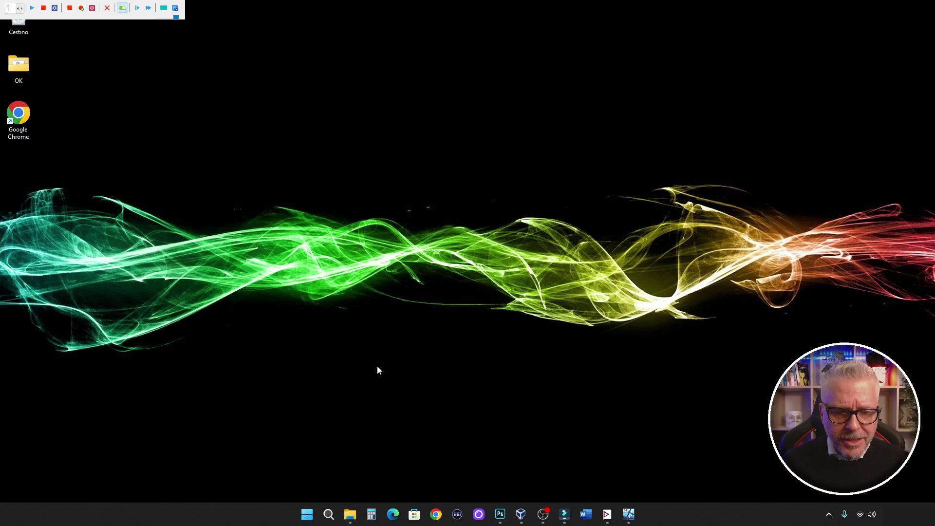
click(328, 517)
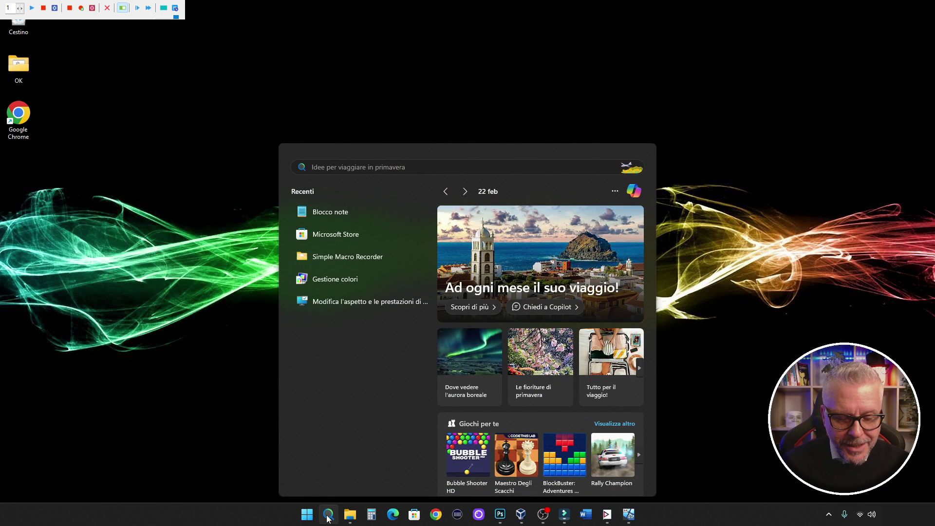
text(notepad)
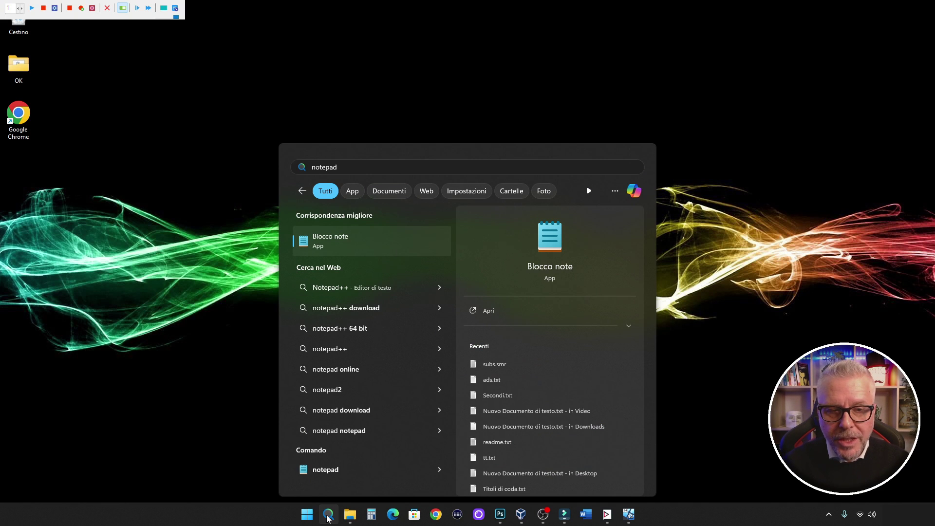
key(Return)
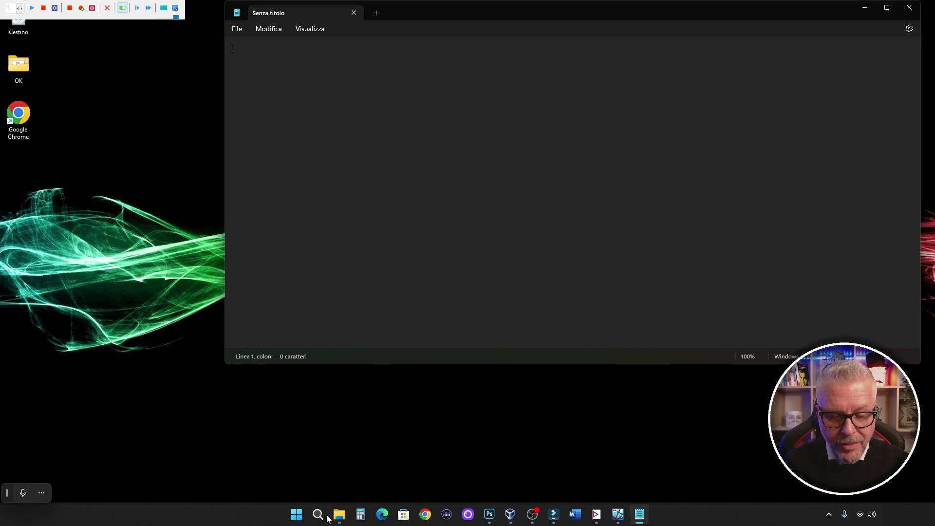
Step: Write "prova" in the blank document, save it as "test" on the Desktop and close it
text(prova)
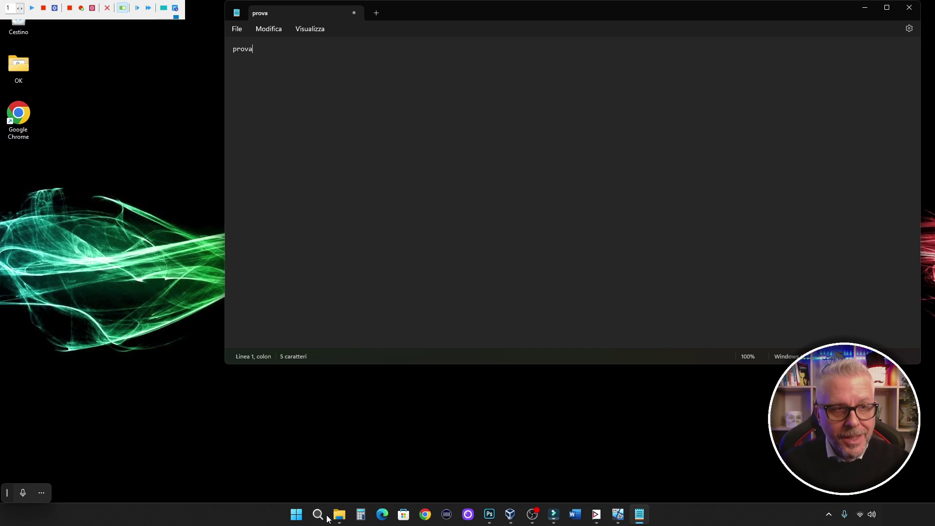
click(237, 30)
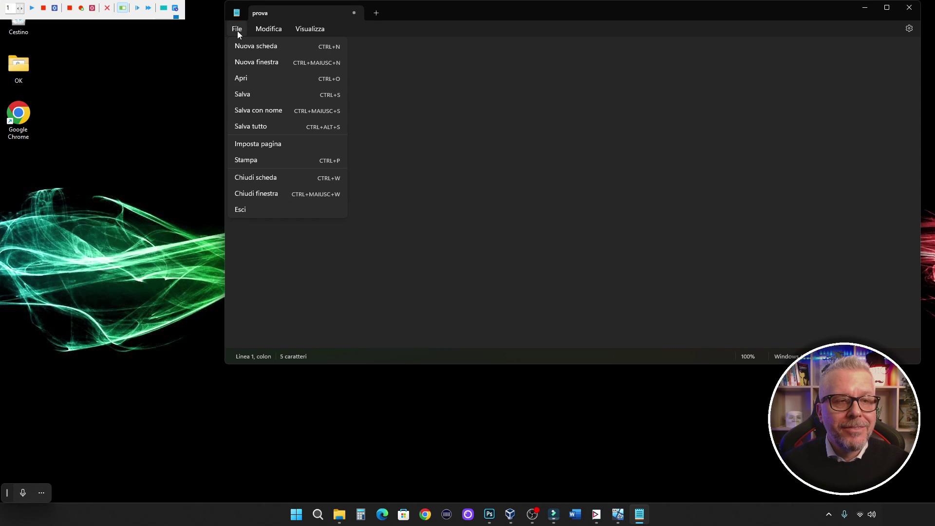
click(260, 111)
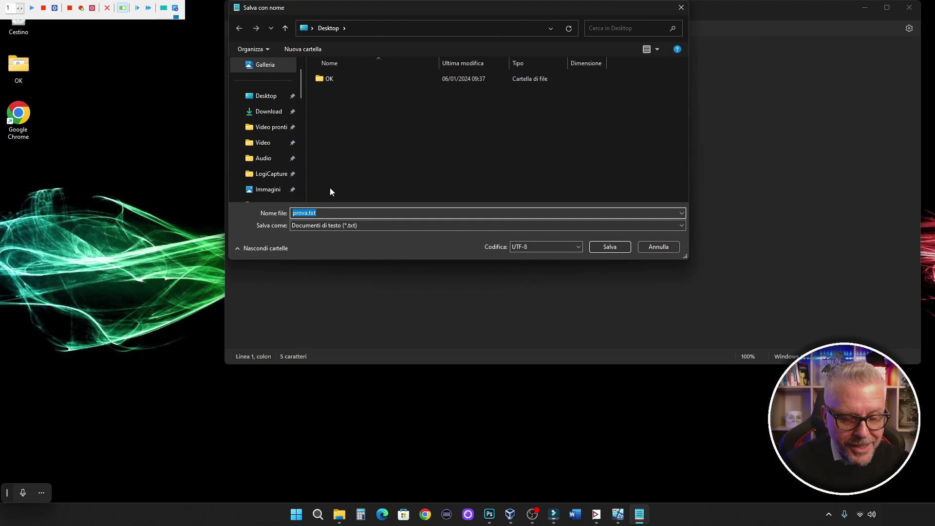
text(test)
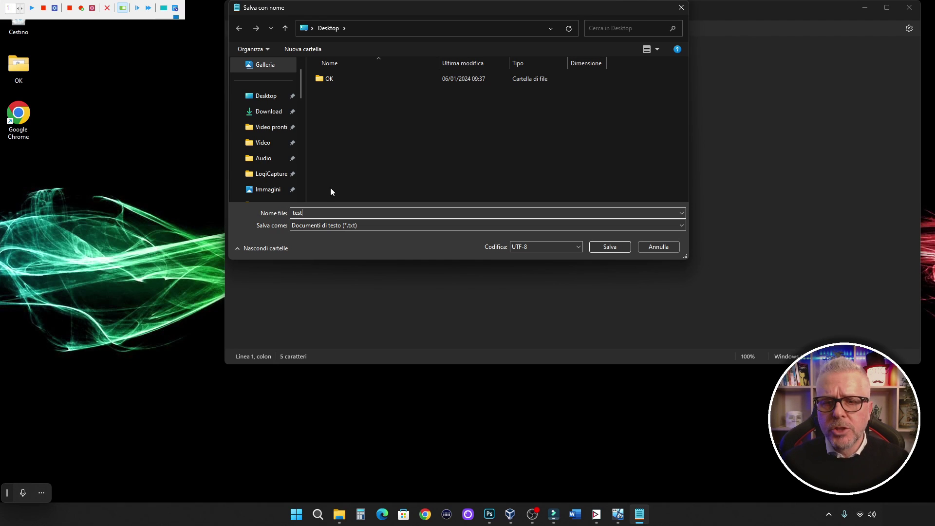
click(610, 247)
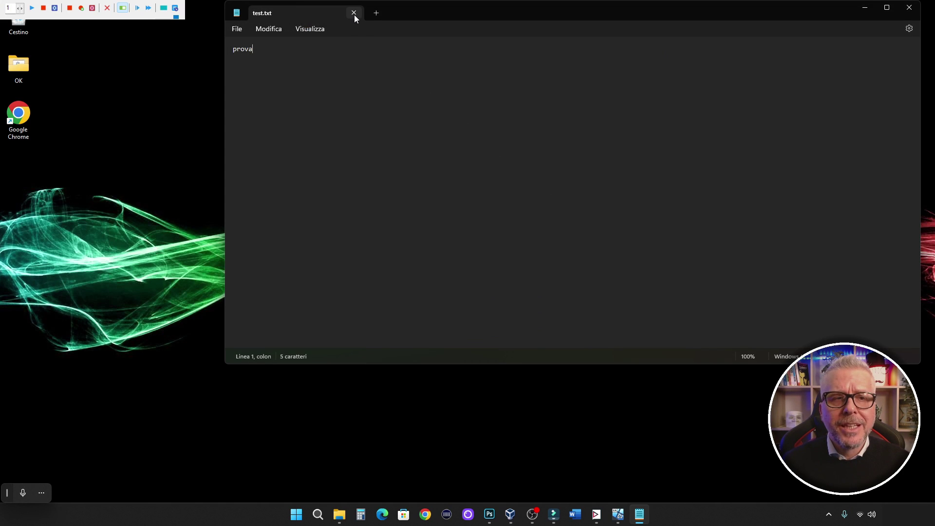
click(354, 14)
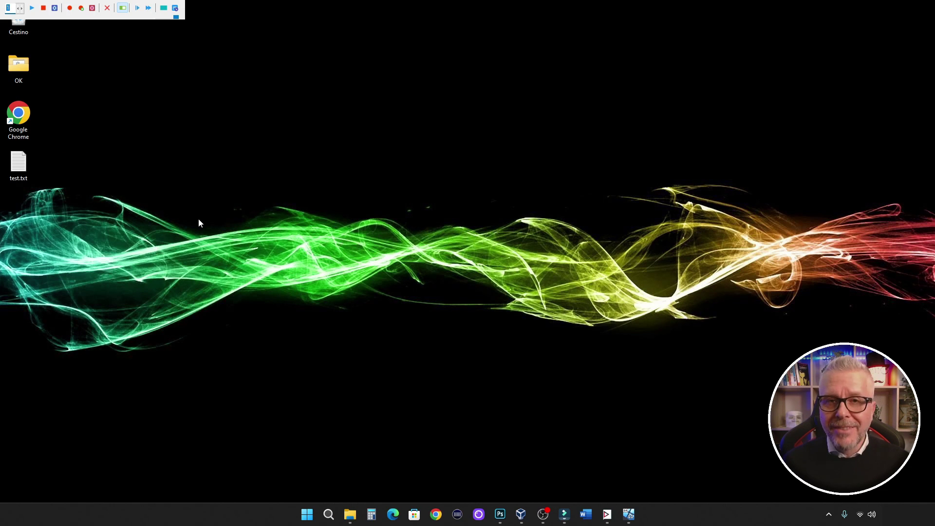
Step: Delete test.txt from the desktop and play back the recorded macro
right_click(21, 162)
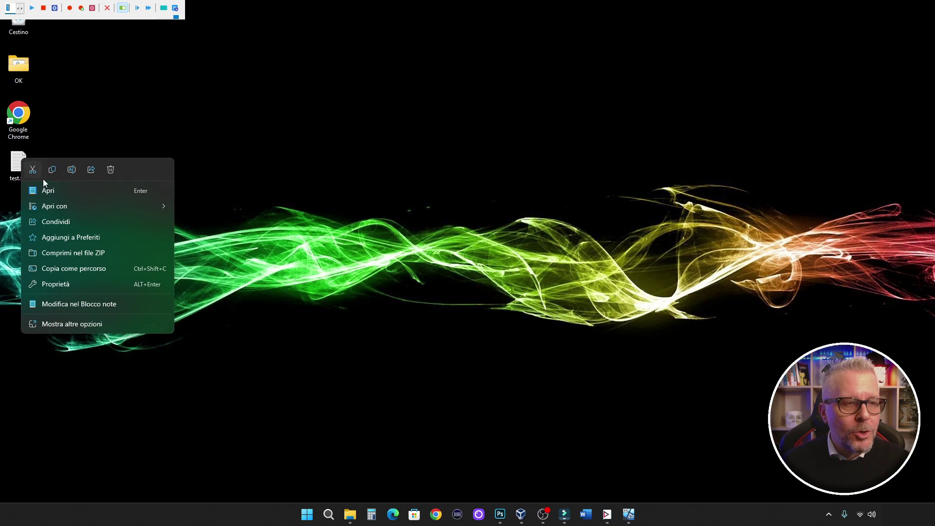
click(111, 169)
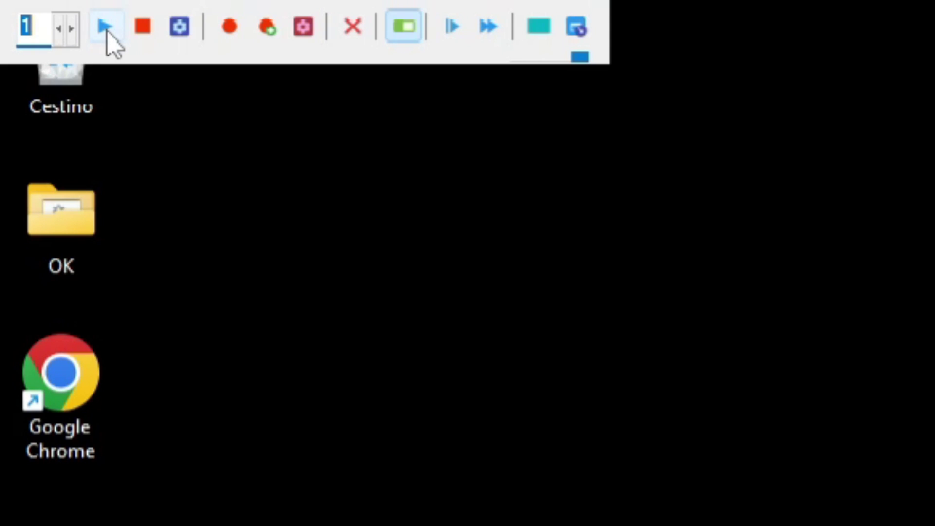
click(106, 30)
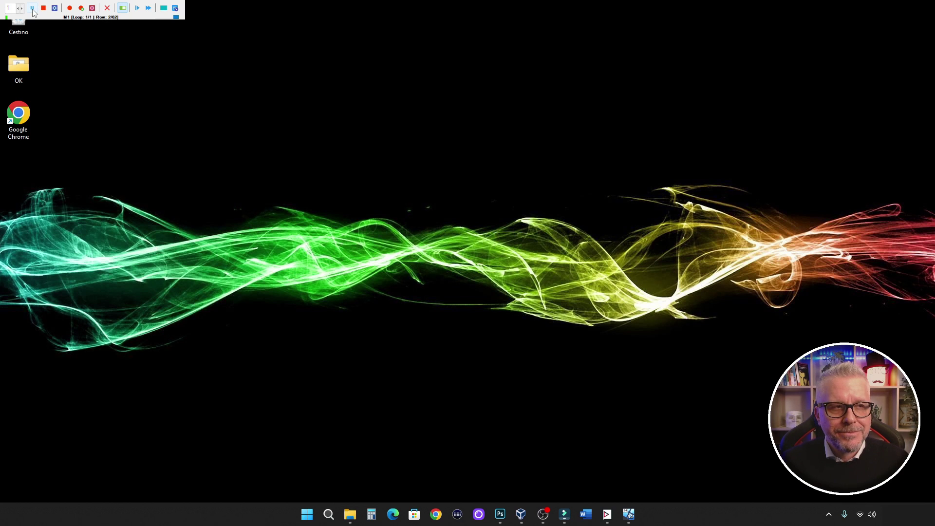
Step: Let the macro open Notepad by searching Windows for "notepad" and write "prova" in it
click(327, 514)
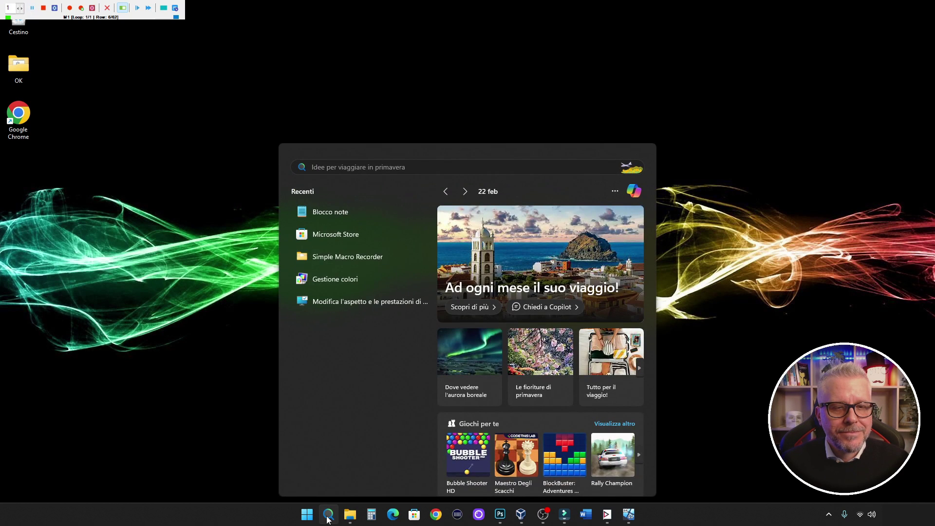
text(notepad)
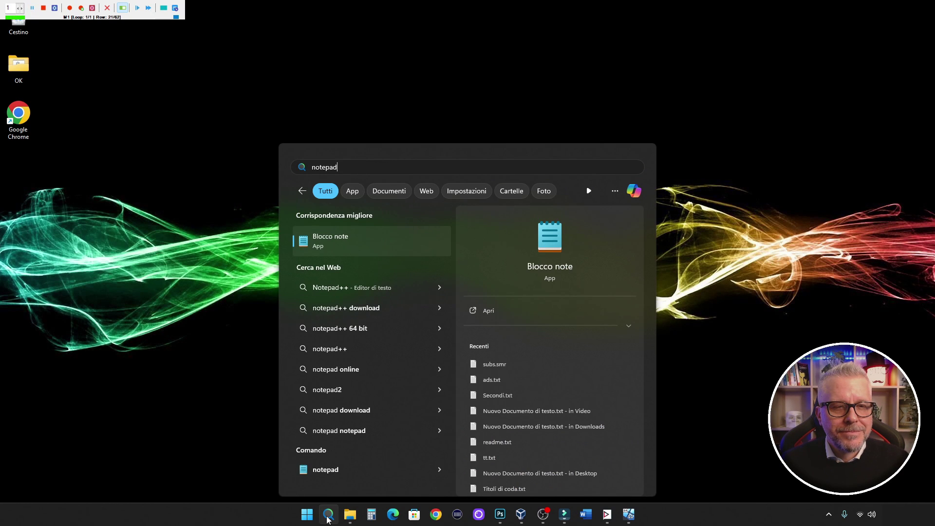
key(Return)
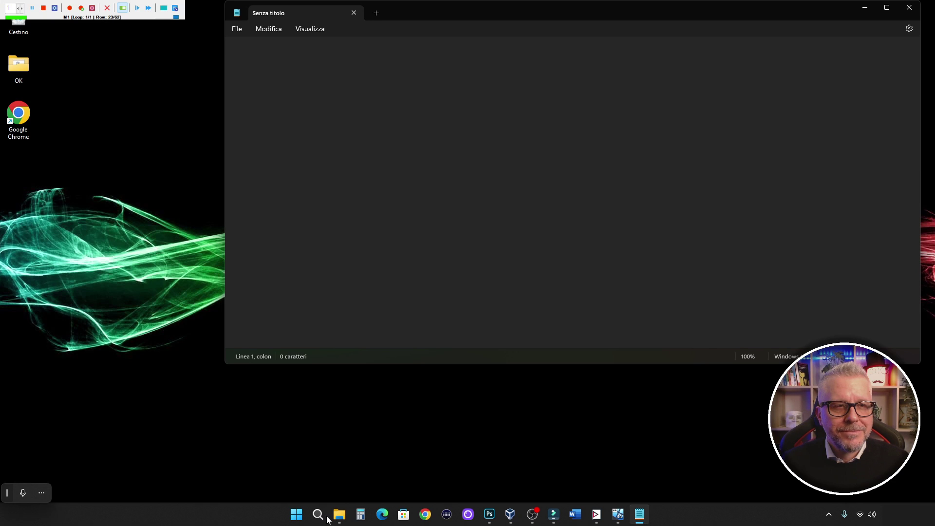
text(pro)
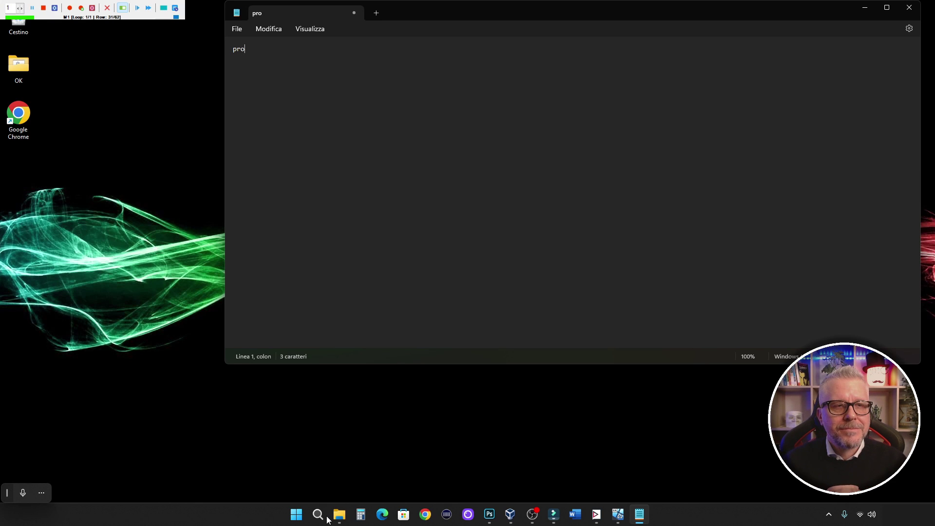
text(va)
Step: Let the macro save the document as "test" on the Desktop and close Notepad
click(238, 30)
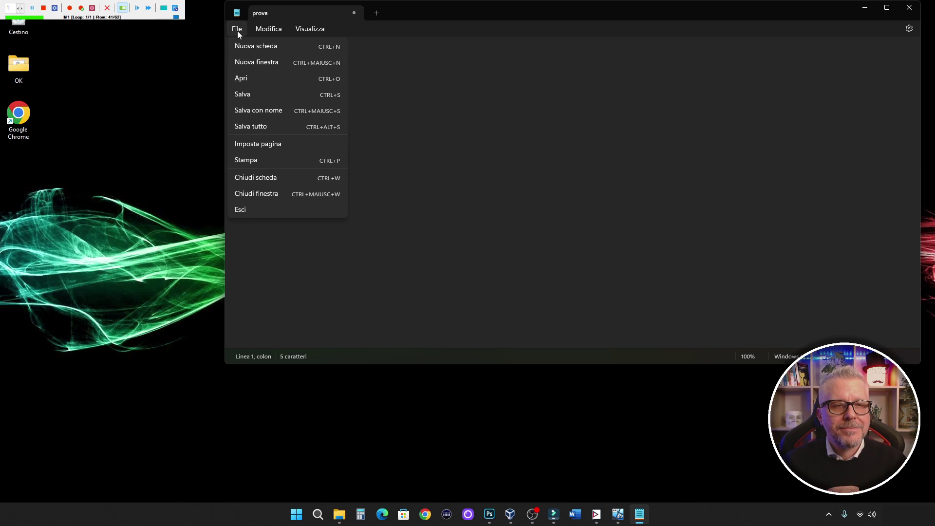
click(261, 112)
text(test)
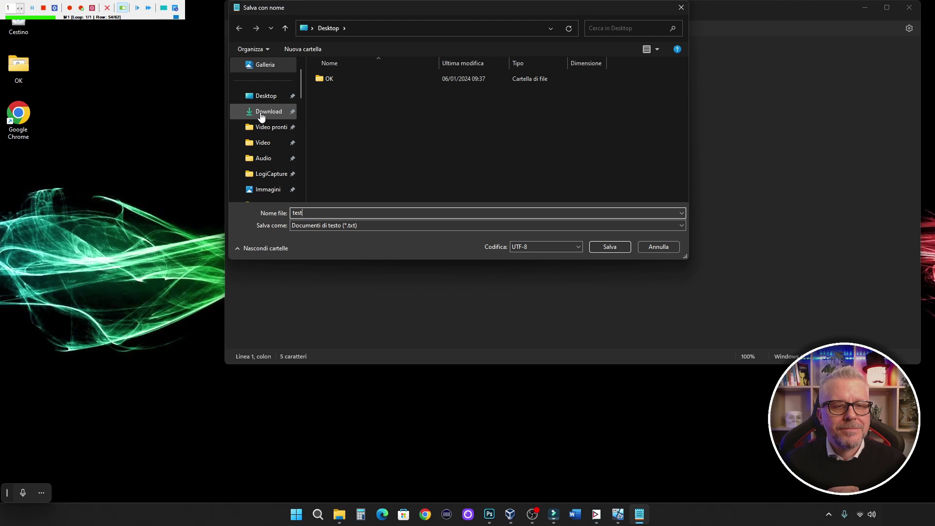
click(610, 246)
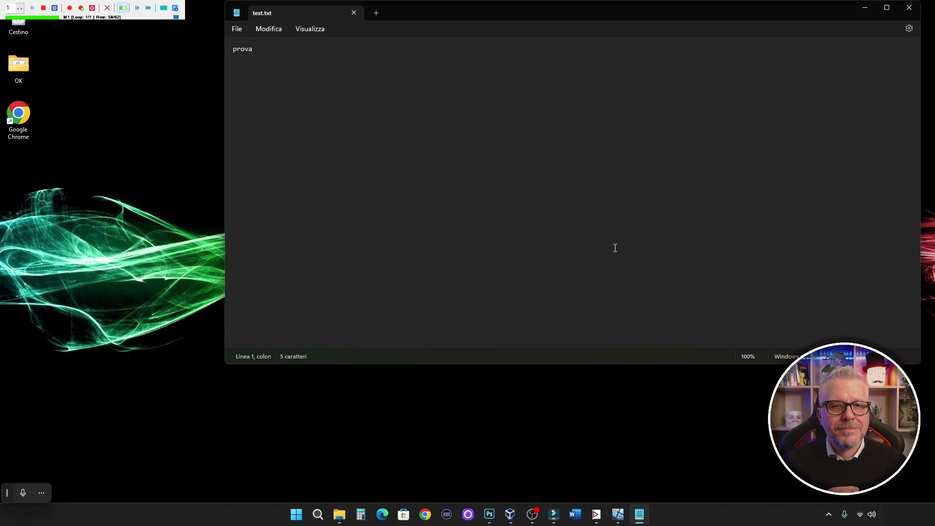
key(alt+F4)
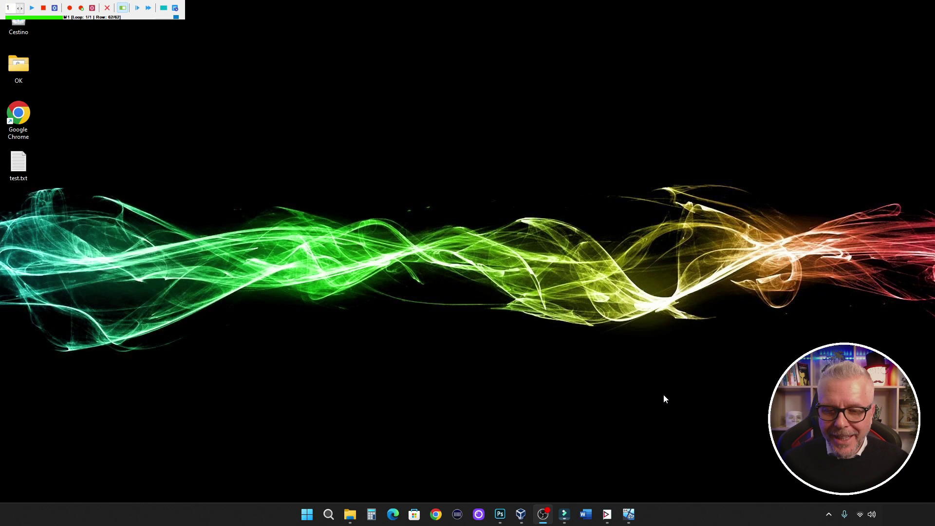
Step: Switch to Pulover's Macro Creator, save the recorded macro project as "test" in Documenti and close the program
click(606, 516)
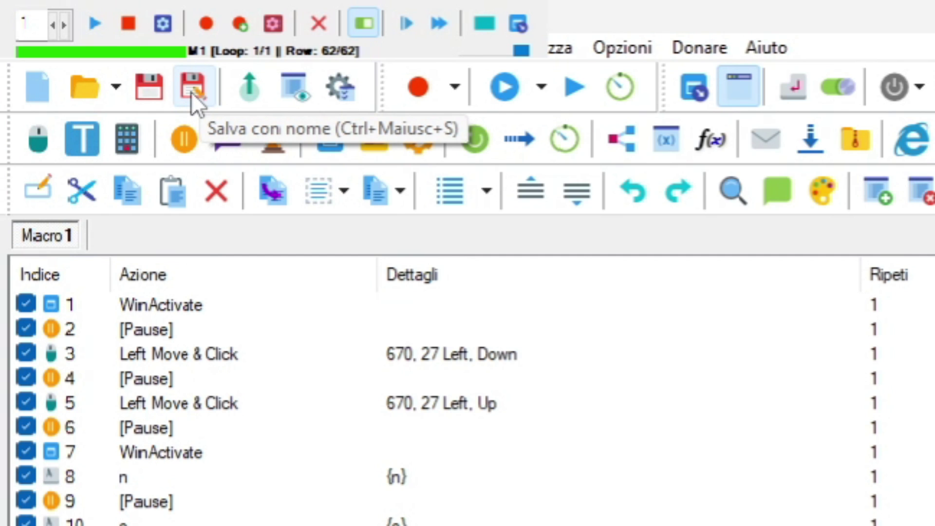
click(191, 92)
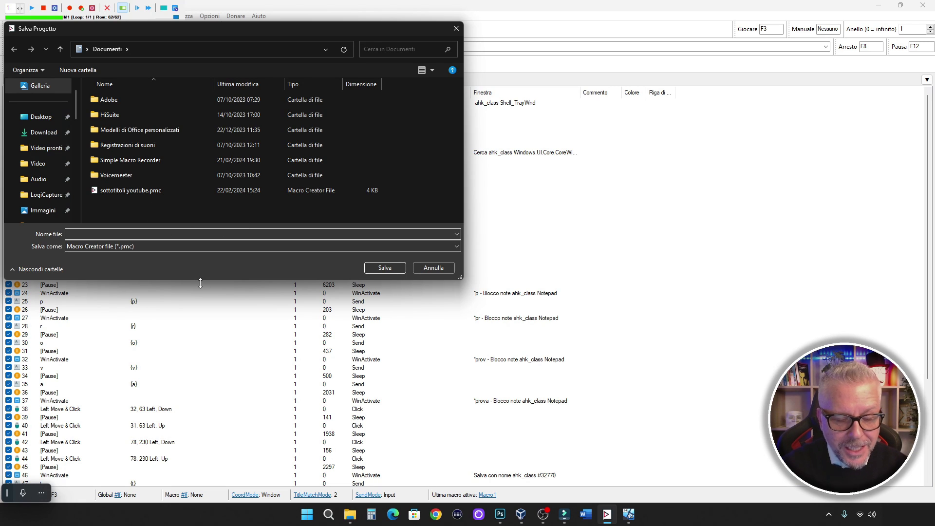
text(test)
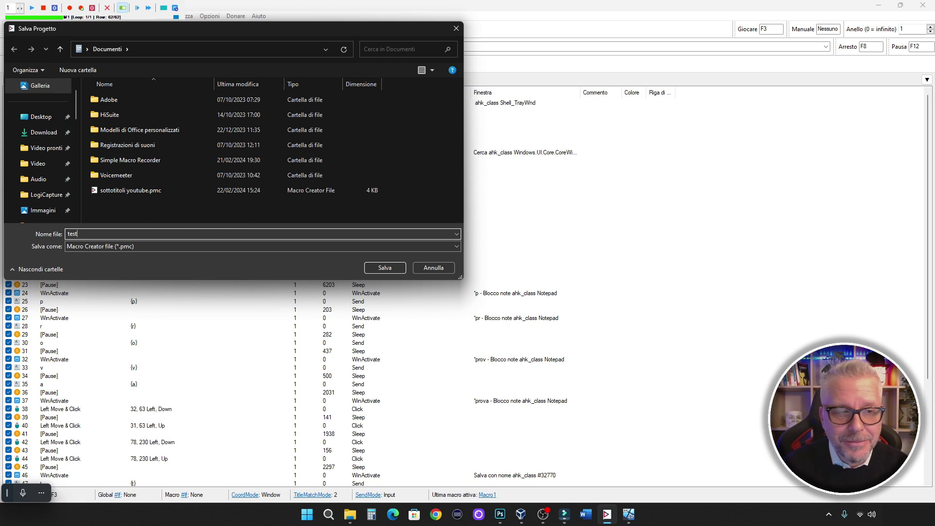
click(396, 271)
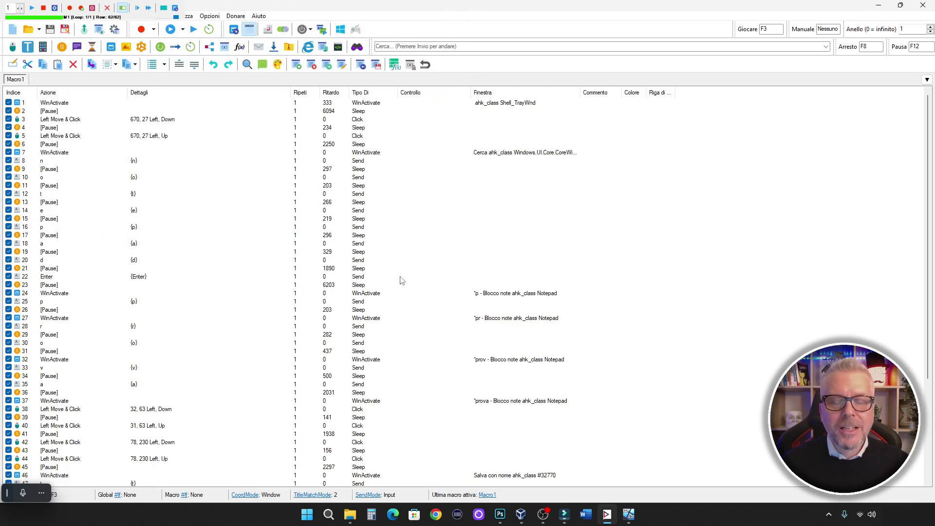
click(924, 6)
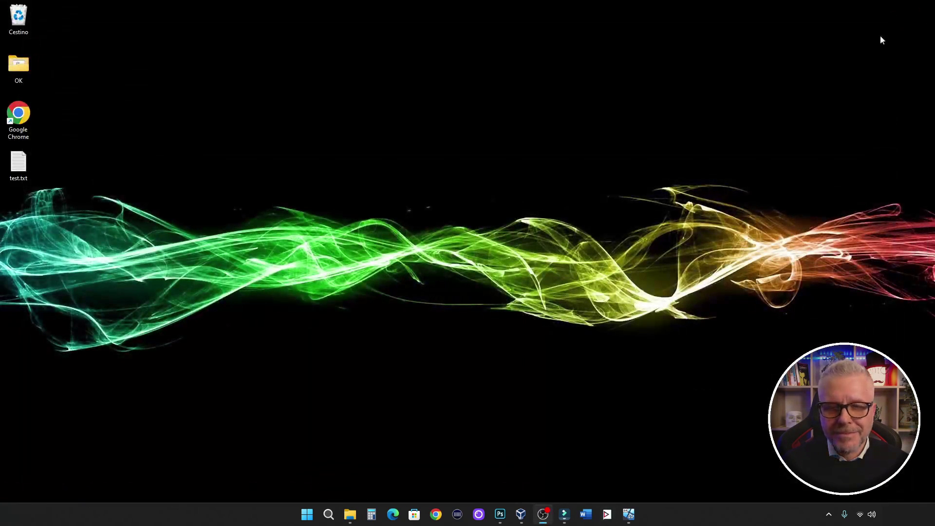
Step: Relaunch Pulover's Macro Creator, dismiss the tips window and open test.pmc from Documenti
click(607, 513)
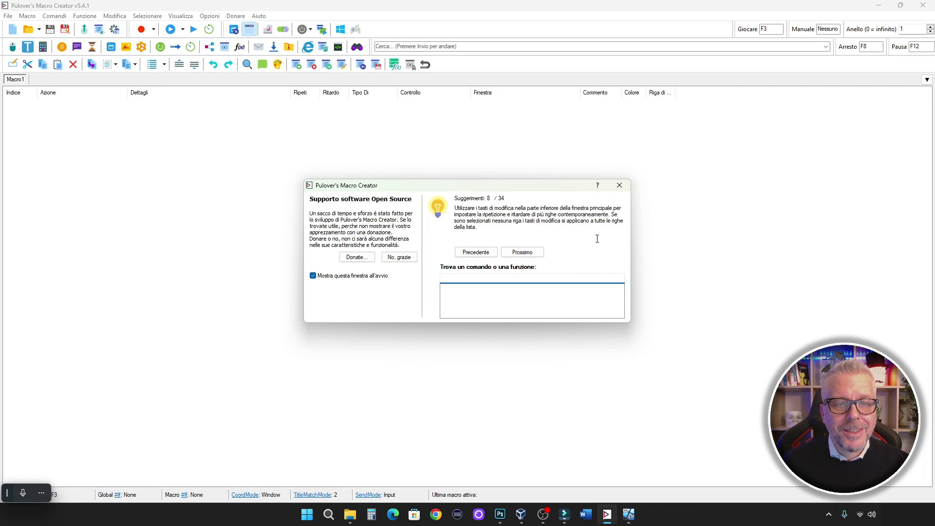
click(620, 185)
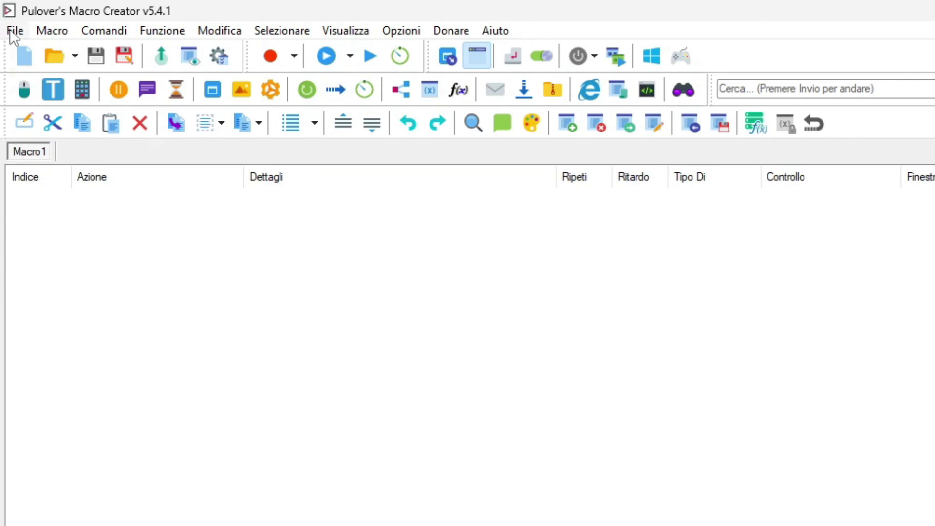
click(6, 15)
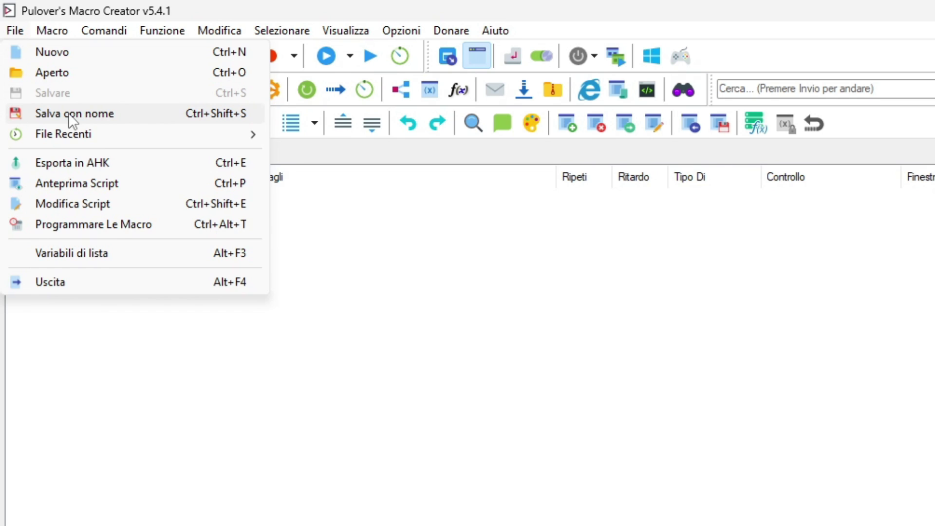
click(67, 73)
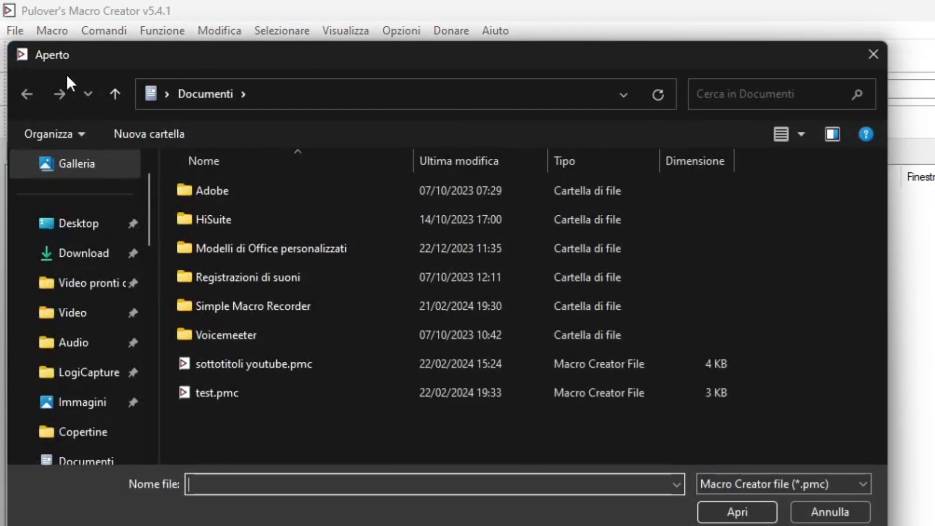
click(236, 399)
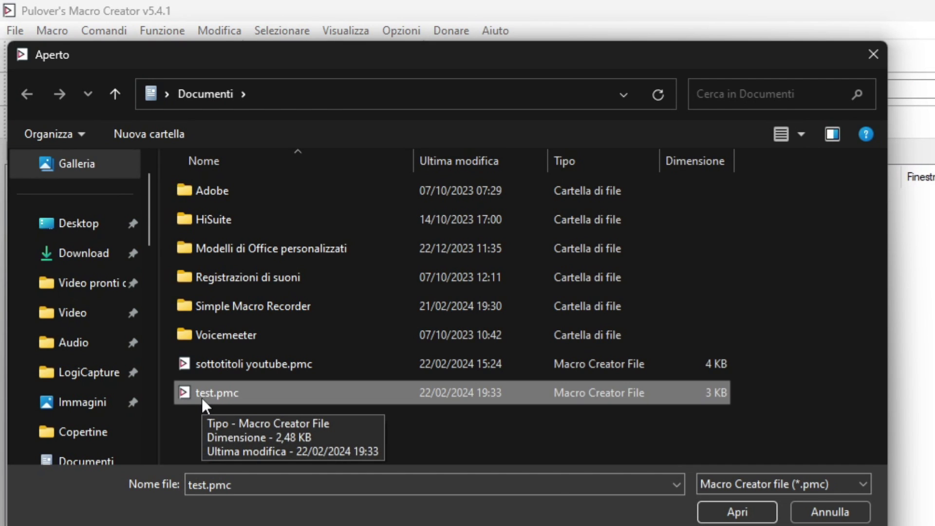
click(746, 517)
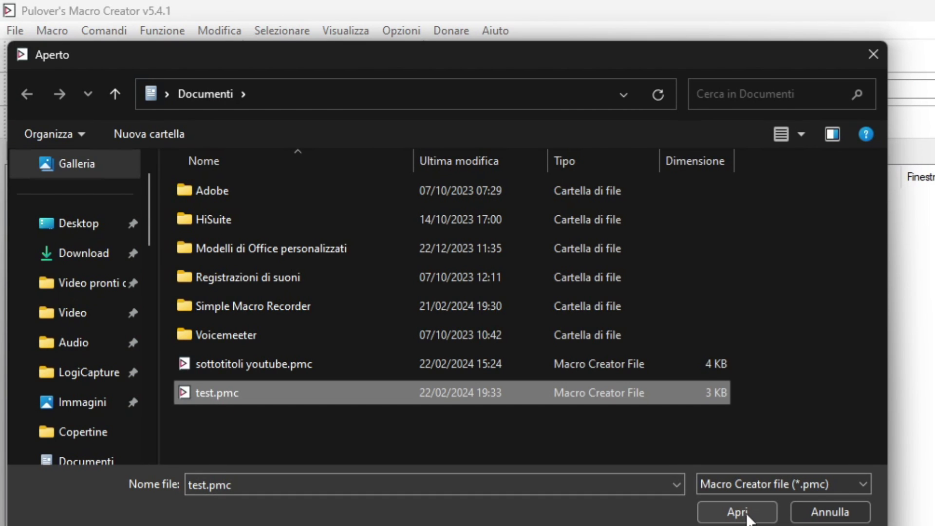